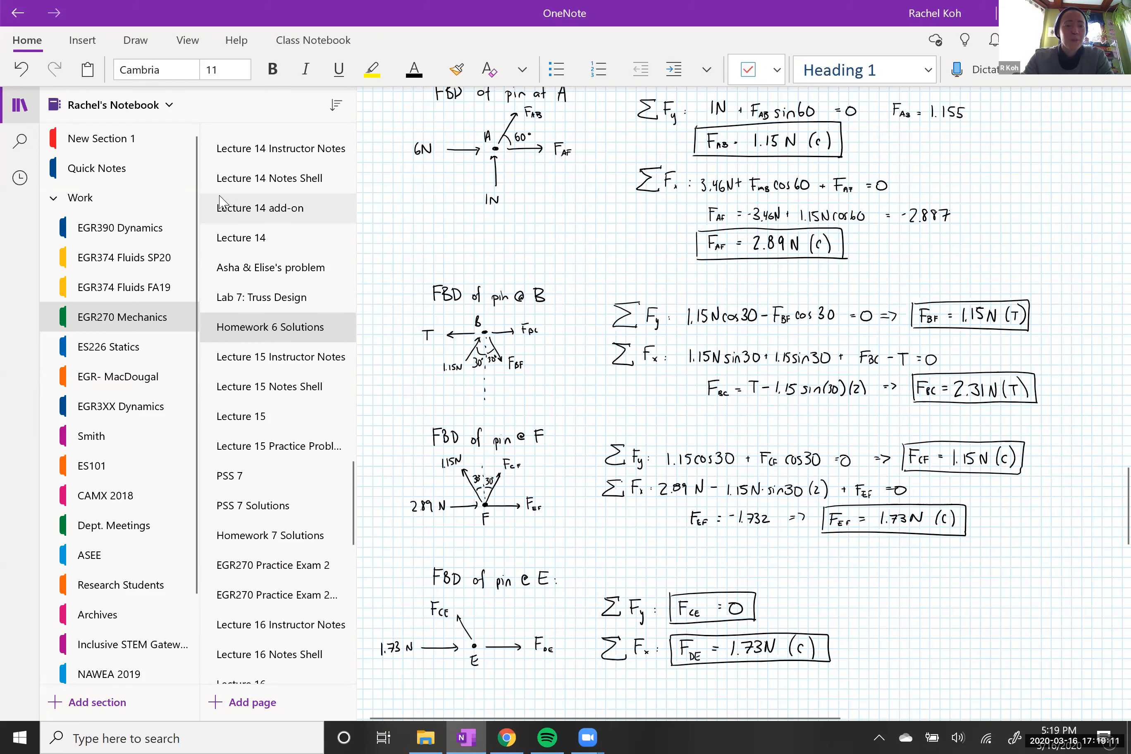
# Step: Add a new page after Homework 6 Solutions in the EGR270 Mechanics section and hide the notebook navigation
pyautogui.click(20, 113)
pyautogui.click(24, 105)
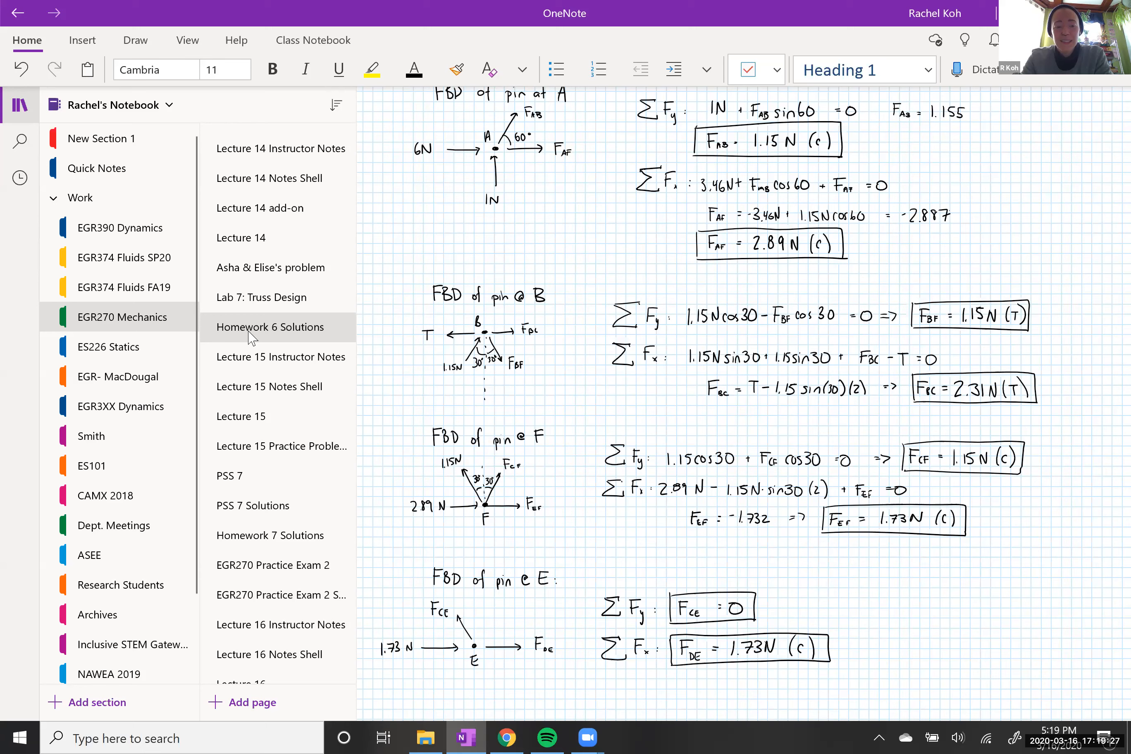
pyautogui.click(257, 706)
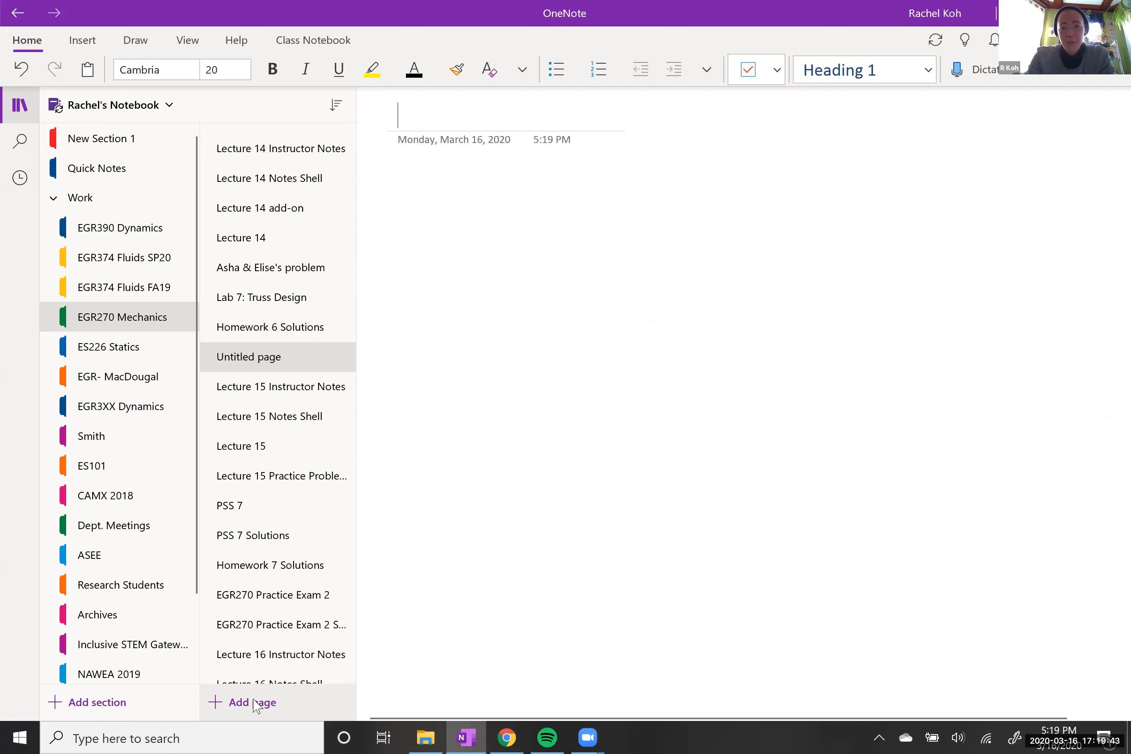
pyautogui.click(20, 111)
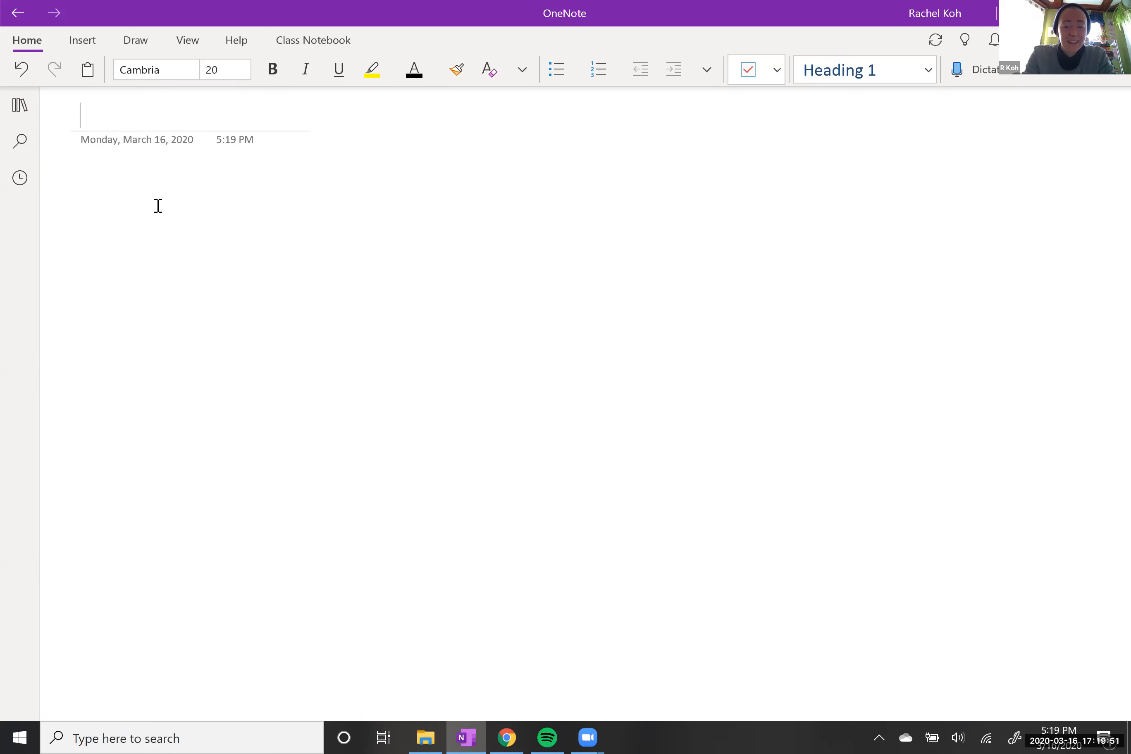
# Step: Title the new page OneNote Demo and move on to the page body
pyautogui.write('OneNot')
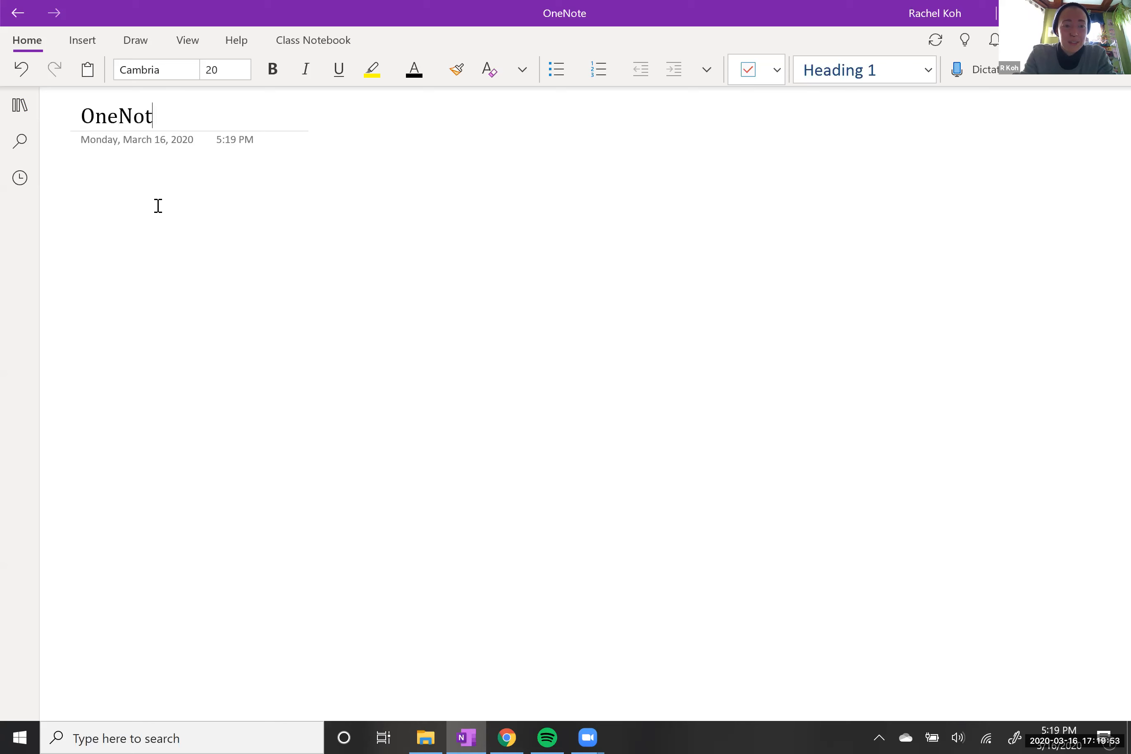
pyautogui.write('e Demo')
pyautogui.press('Return')
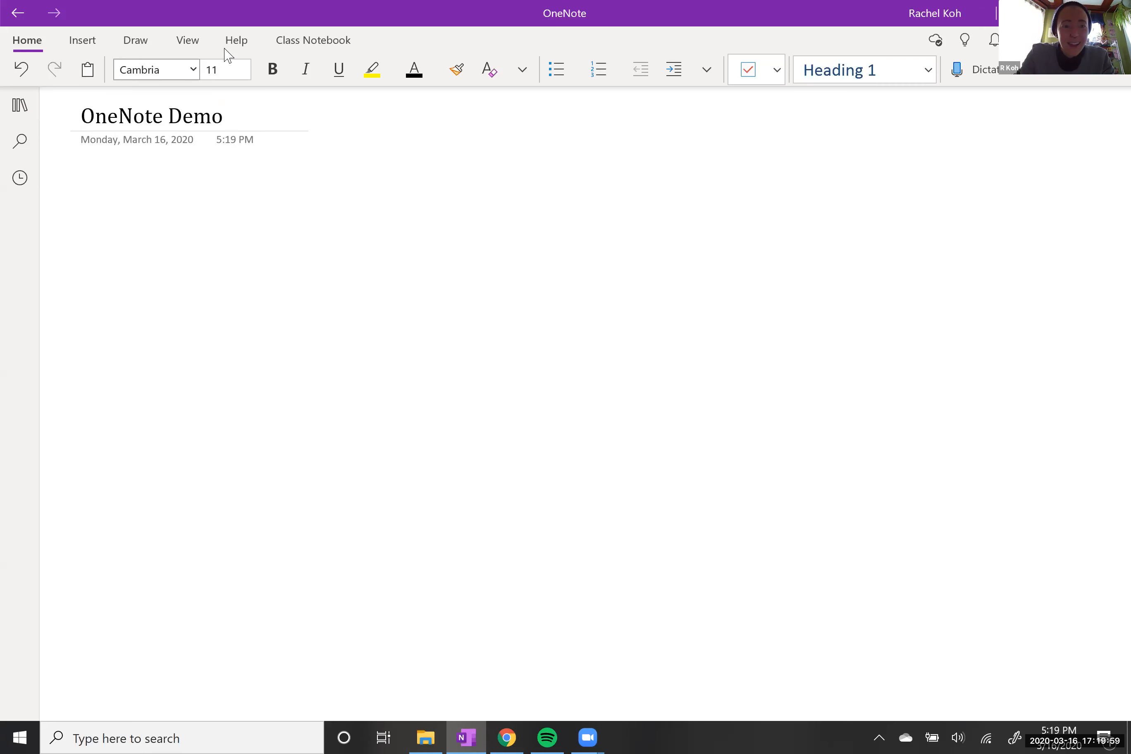
# Step: Apply blue square grid rule lines to the page background
pyautogui.click(181, 42)
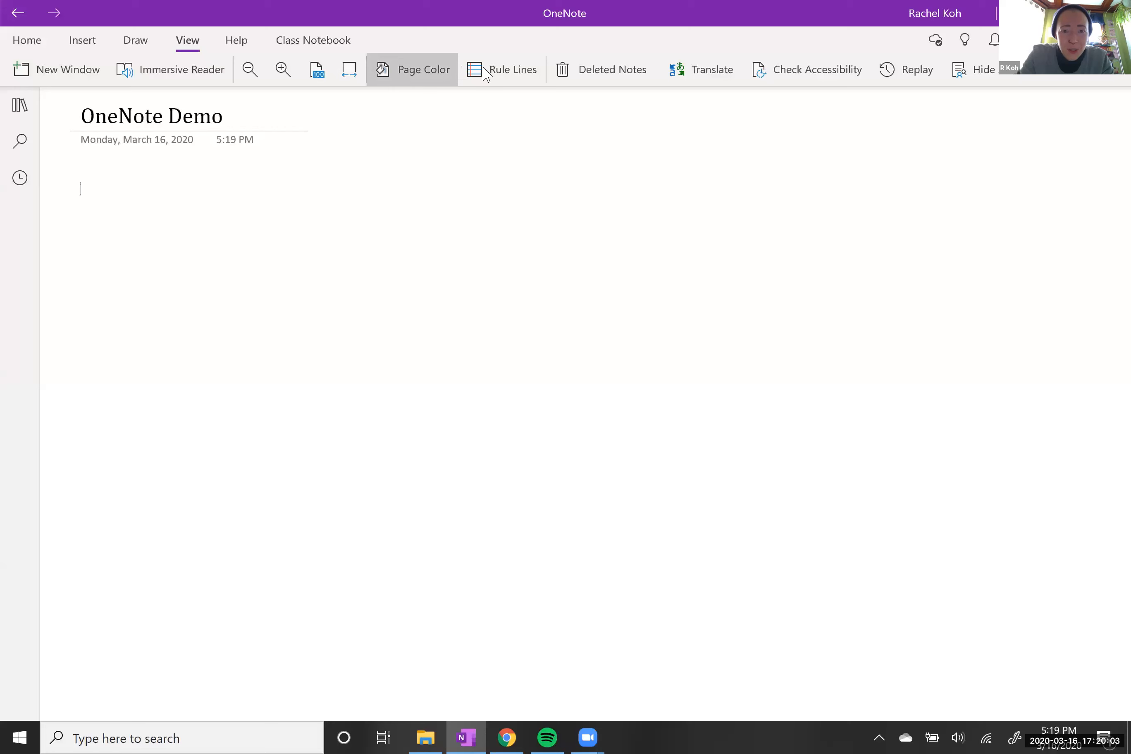
pyautogui.click(499, 71)
pyautogui.click(482, 189)
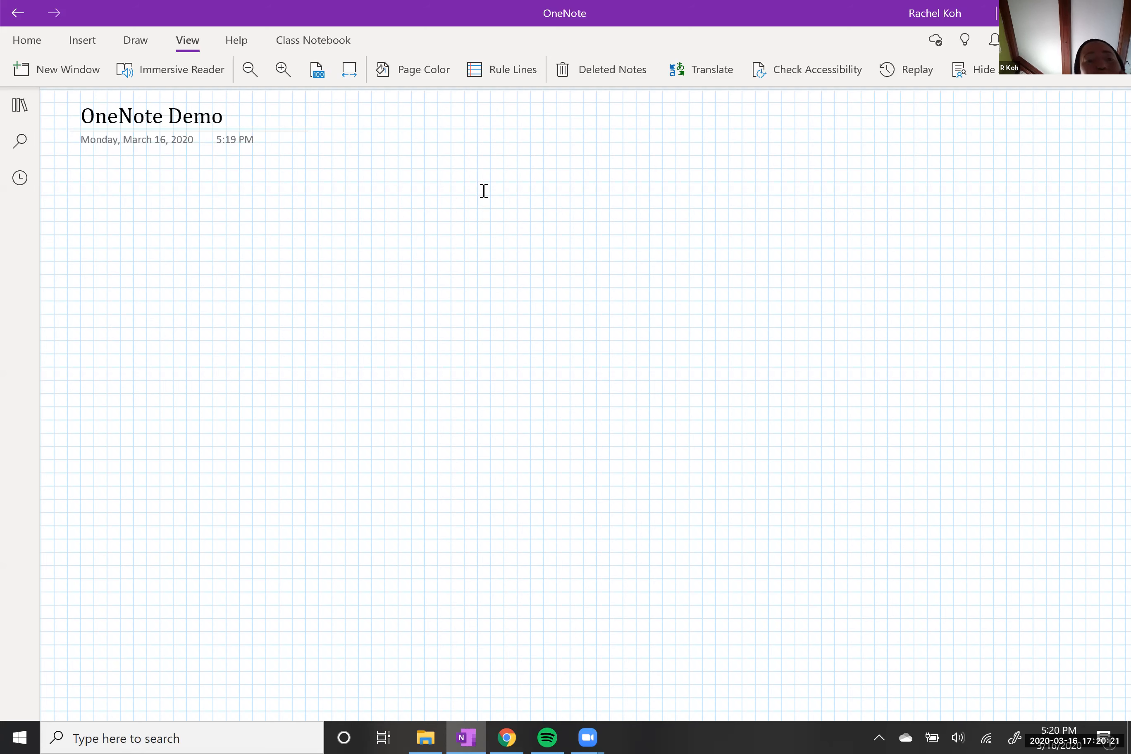
pyautogui.scroll(2, 937, 102)
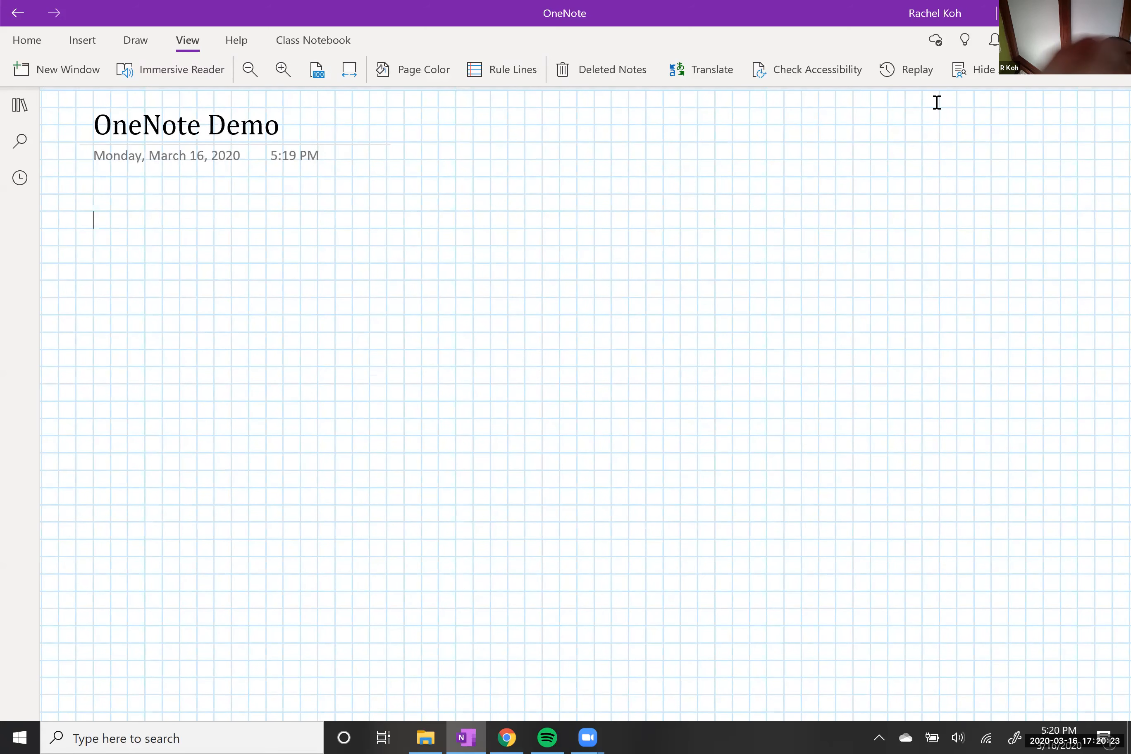
# Step: Handwrite "Hey everone! Welcome to the apocalypse!" in black ink on one line below the page date
pyautogui.click(135, 40)
pyautogui.moveTo(97, 196); pyautogui.dragTo(100, 226)
pyautogui.moveTo(108, 198); pyautogui.dragTo(110, 225)
pyautogui.moveTo(98, 214); pyautogui.dragTo(124, 225)
pyautogui.moveTo(126, 213); pyautogui.dragTo(134, 226)
pyautogui.moveTo(142, 212)
pyautogui.mouseDown()
pyautogui.moveTo(132, 256)
pyautogui.moveTo(169, 223)
pyautogui.moveTo(199, 228)
pyautogui.moveTo(210, 214)
pyautogui.mouseUp()
pyautogui.moveTo(217, 213); pyautogui.dragTo(217, 226)
pyautogui.moveTo(229, 228); pyautogui.dragTo(257, 229)
pyautogui.moveTo(266, 189)
pyautogui.mouseDown()
pyautogui.moveTo(267, 212)
pyautogui.moveTo(312, 227)
pyautogui.moveTo(324, 198)
pyautogui.moveTo(340, 227)
pyautogui.mouseUp()
pyautogui.click(268, 226)
pyautogui.moveTo(340, 226)
pyautogui.mouseDown()
pyautogui.moveTo(349, 198)
pyautogui.moveTo(368, 228)
pyautogui.moveTo(370, 215)
pyautogui.mouseUp()
pyautogui.moveTo(377, 229); pyautogui.dragTo(410, 225)
pyautogui.moveTo(439, 202); pyautogui.dragTo(440, 228)
pyautogui.moveTo(444, 216); pyautogui.dragTo(524, 225)
pyautogui.moveTo(564, 212); pyautogui.dragTo(576, 242)
pyautogui.moveTo(576, 217)
pyautogui.mouseDown()
pyautogui.moveTo(577, 228)
pyautogui.moveTo(593, 215)
pyautogui.moveTo(632, 227)
pyautogui.moveTo(639, 243)
pyautogui.mouseUp()
pyautogui.moveTo(663, 214); pyautogui.dragTo(661, 224)
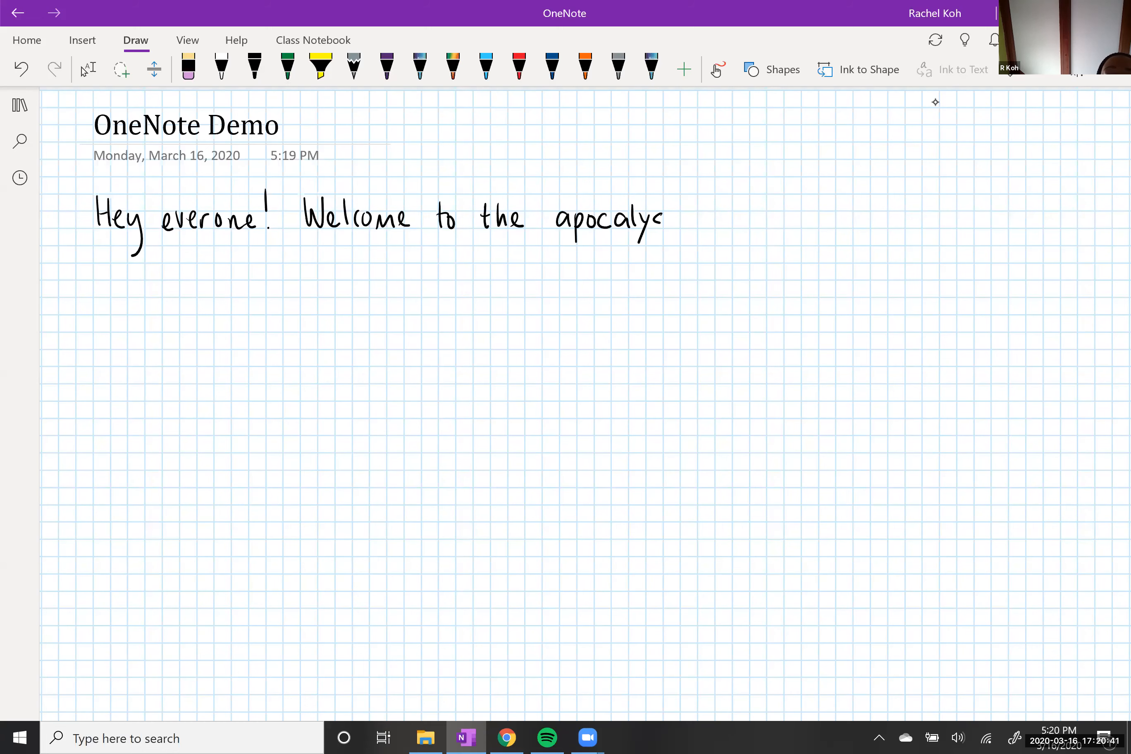
pyautogui.moveTo(662, 215); pyautogui.dragTo(657, 228)
pyautogui.moveTo(679, 212)
pyautogui.mouseDown()
pyautogui.moveTo(670, 229)
pyautogui.moveTo(692, 228)
pyautogui.mouseUp()
pyautogui.moveTo(709, 193); pyautogui.dragTo(705, 220)
pyautogui.click(706, 231)
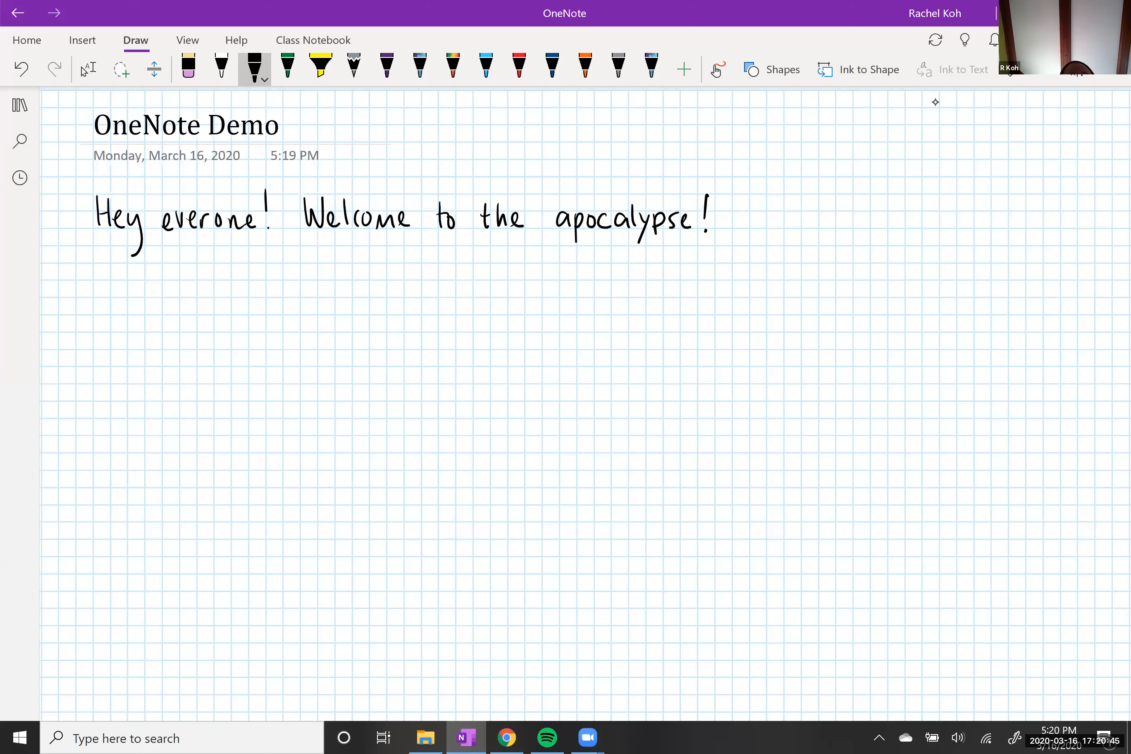
# Step: Correct the handwritten word "everone!" to "everyone!" by rewriting its ending in black ink
pyautogui.moveTo(220, 221)
pyautogui.mouseDown()
pyautogui.moveTo(266, 212)
pyautogui.moveTo(217, 245)
pyautogui.moveTo(235, 213)
pyautogui.mouseUp()
pyautogui.click(254, 68)
pyautogui.moveTo(239, 227); pyautogui.dragTo(261, 227)
pyautogui.moveTo(269, 205); pyautogui.dragTo(268, 223)
pyautogui.click(269, 226)
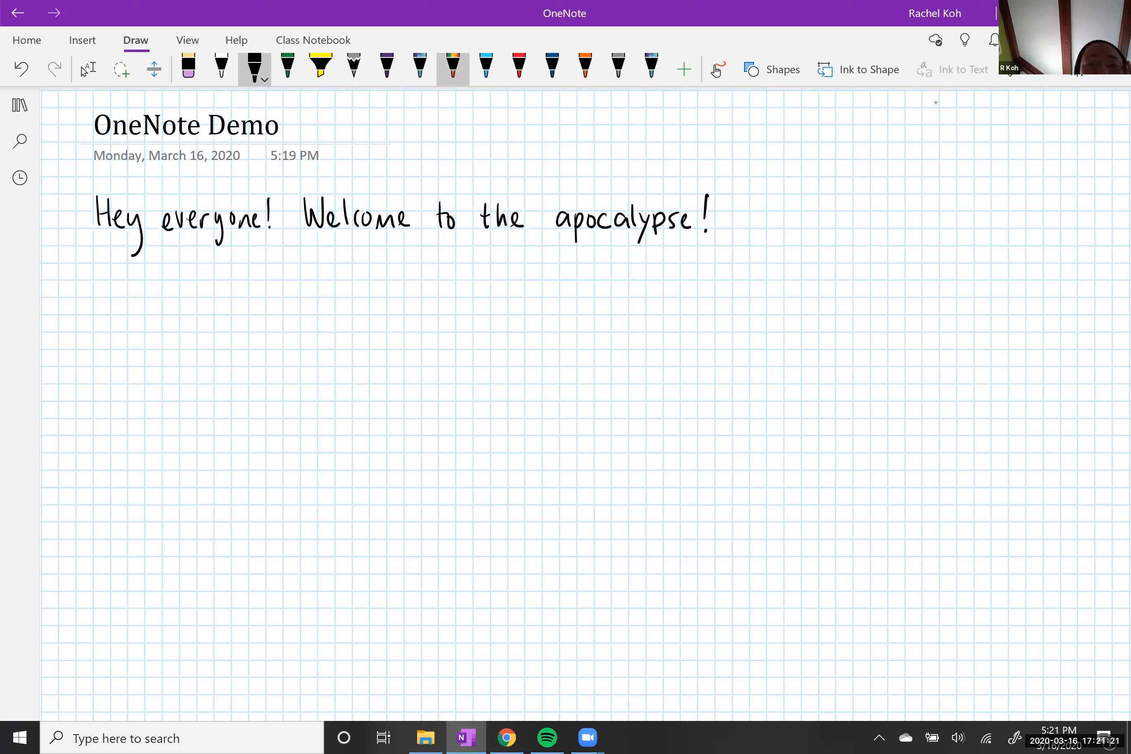
# Step: Draw a looping freehand squiggle with the rainbow glitter pen in the empty area below the greeting
pyautogui.click(453, 68)
pyautogui.moveTo(548, 367)
pyautogui.mouseDown()
pyautogui.moveTo(652, 375)
pyautogui.moveTo(715, 411)
pyautogui.moveTo(754, 462)
pyautogui.mouseUp()
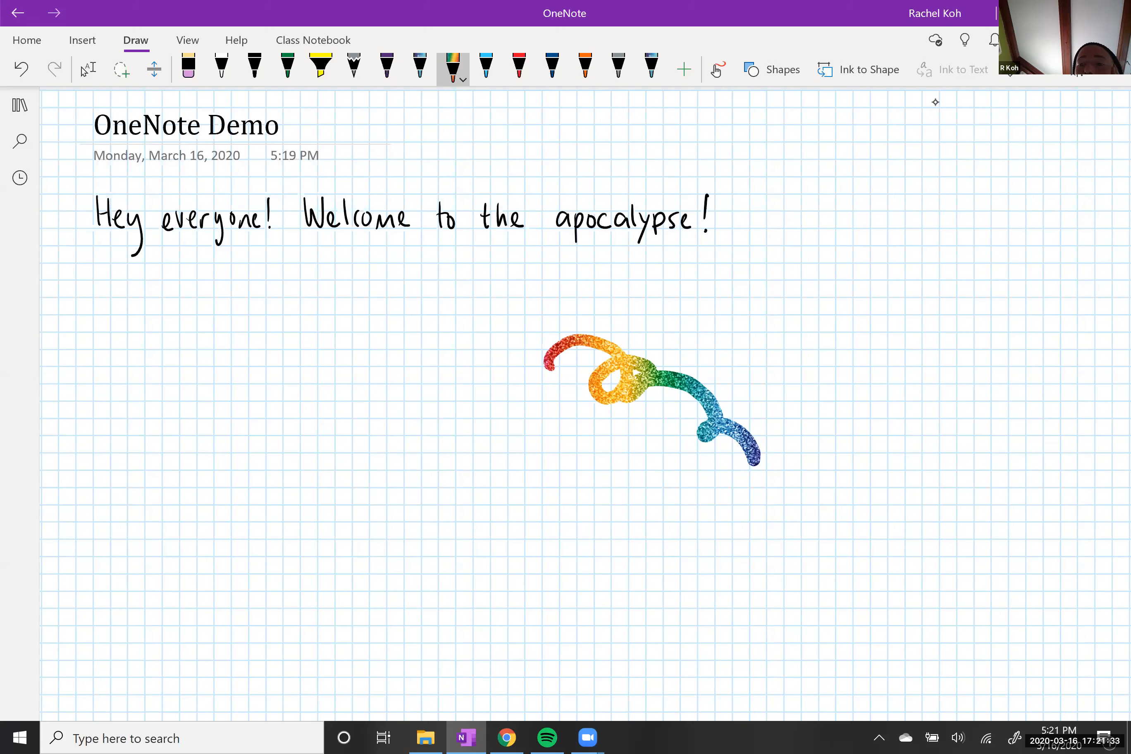
# Step: Draw two parallel rainbow glitter lines along the ruler at 45° beside the squiggle, and put the ruler away
pyautogui.click(772, 69)
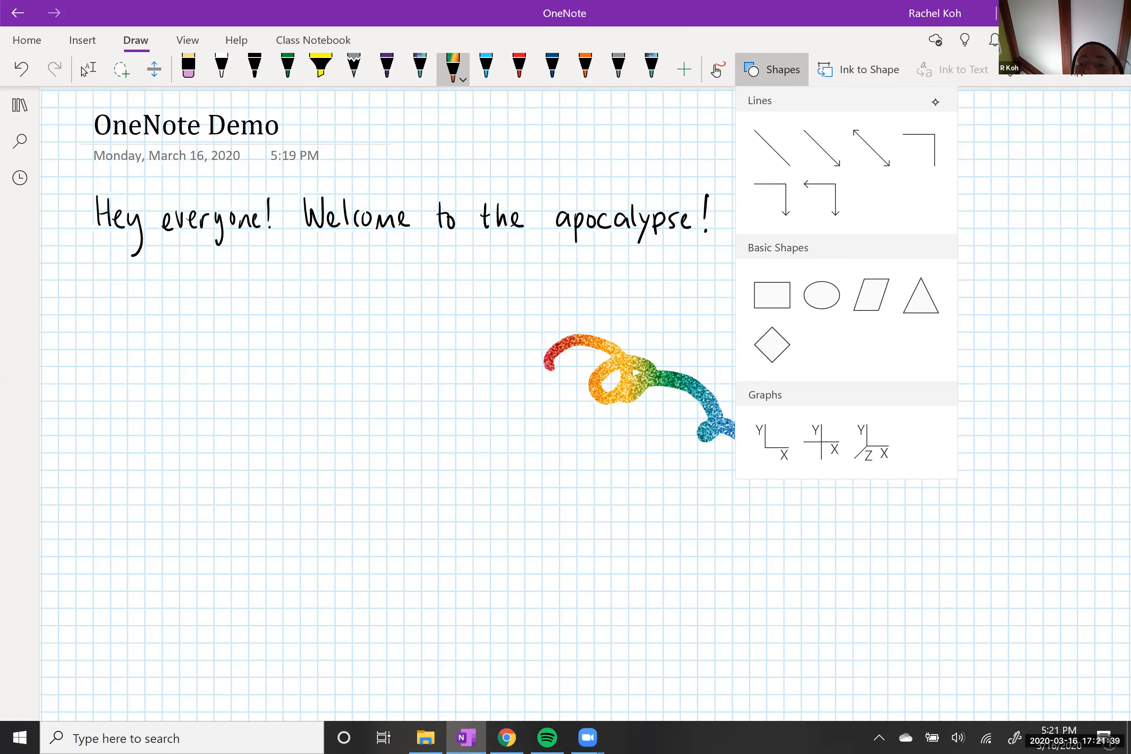
pyautogui.click(1029, 73)
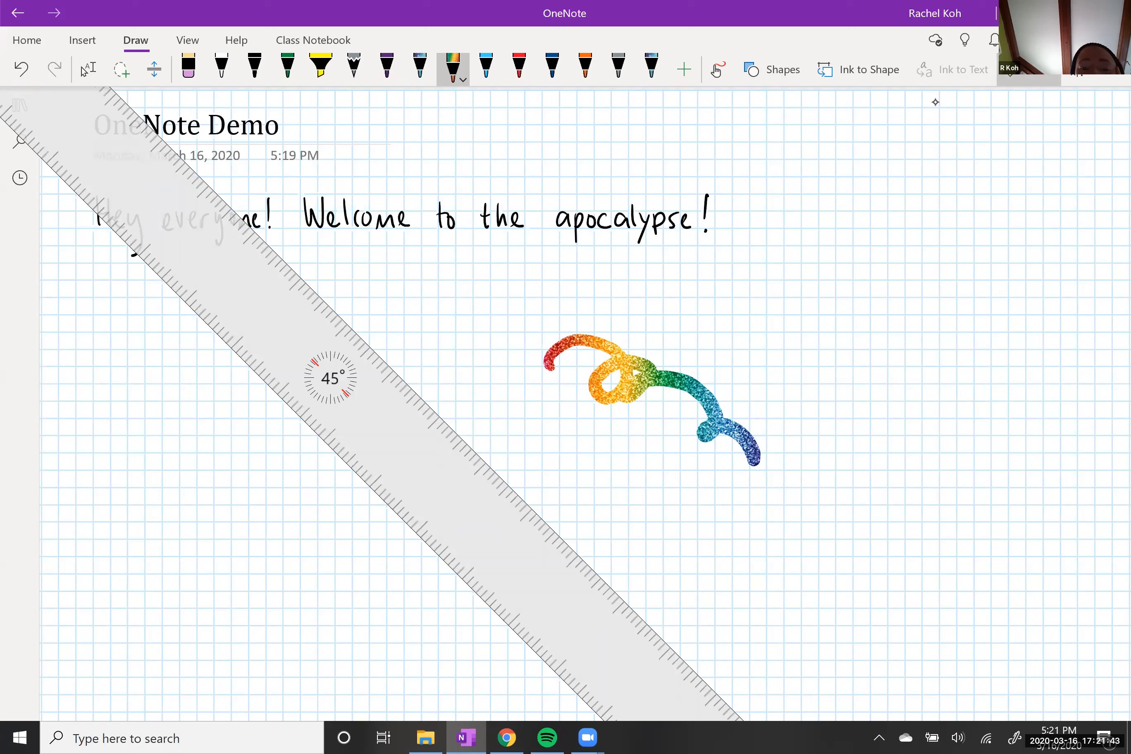
pyautogui.moveTo(356, 324); pyautogui.dragTo(559, 525)
pyautogui.moveTo(330, 378); pyautogui.dragTo(299, 400)
pyautogui.moveTo(325, 346); pyautogui.dragTo(523, 543)
pyautogui.click(84, 71)
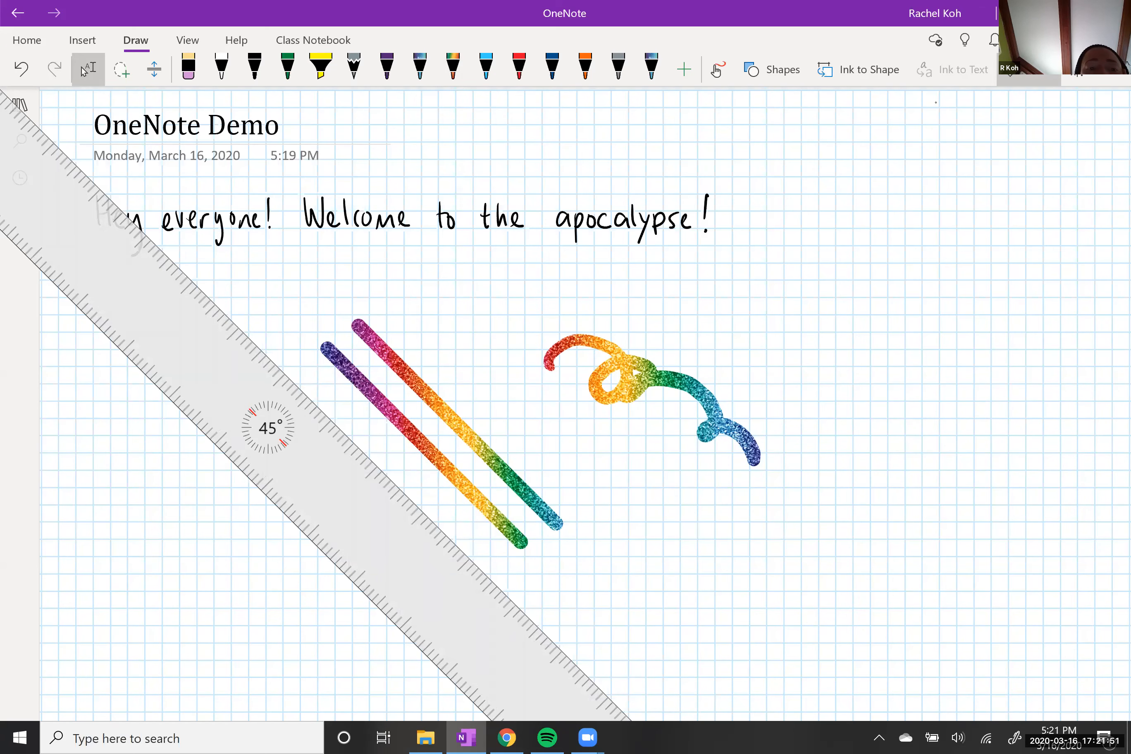
pyautogui.moveTo(269, 428); pyautogui.dragTo(815, 407)
pyautogui.click(1029, 71)
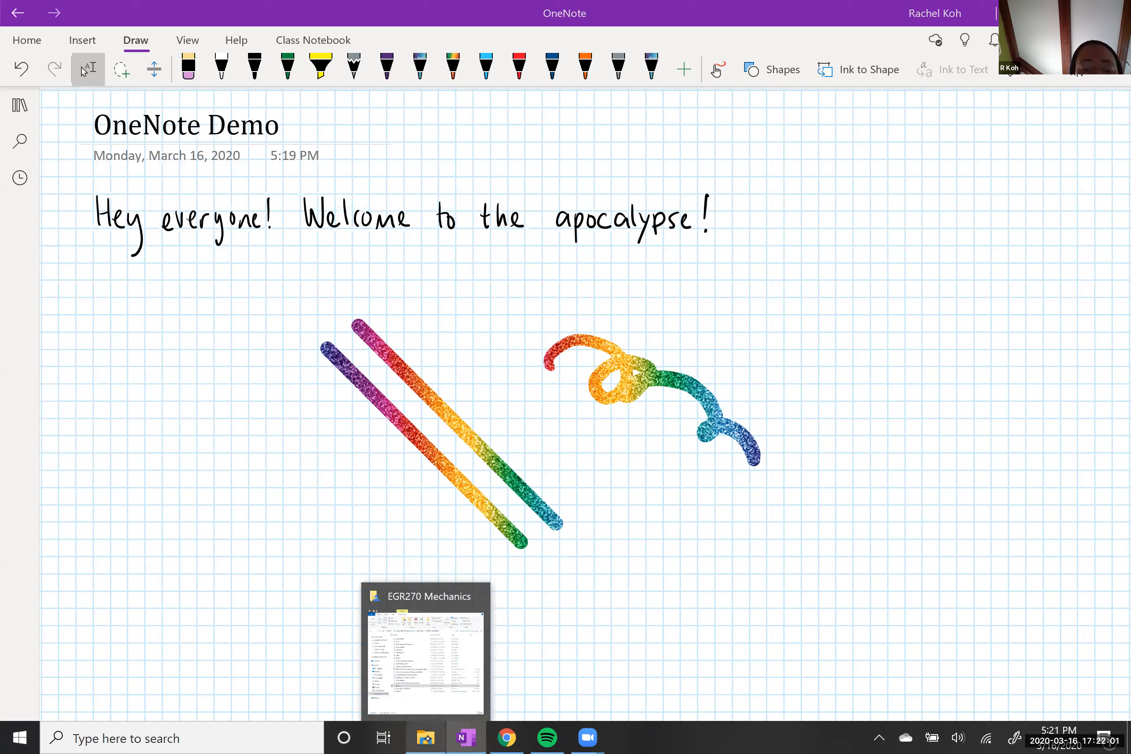
# Step: Insert the MoS_1 image from the EGR270 Mechanics folder in File Explorer and place it directly below the handwritten greeting
pyautogui.click(426, 738)
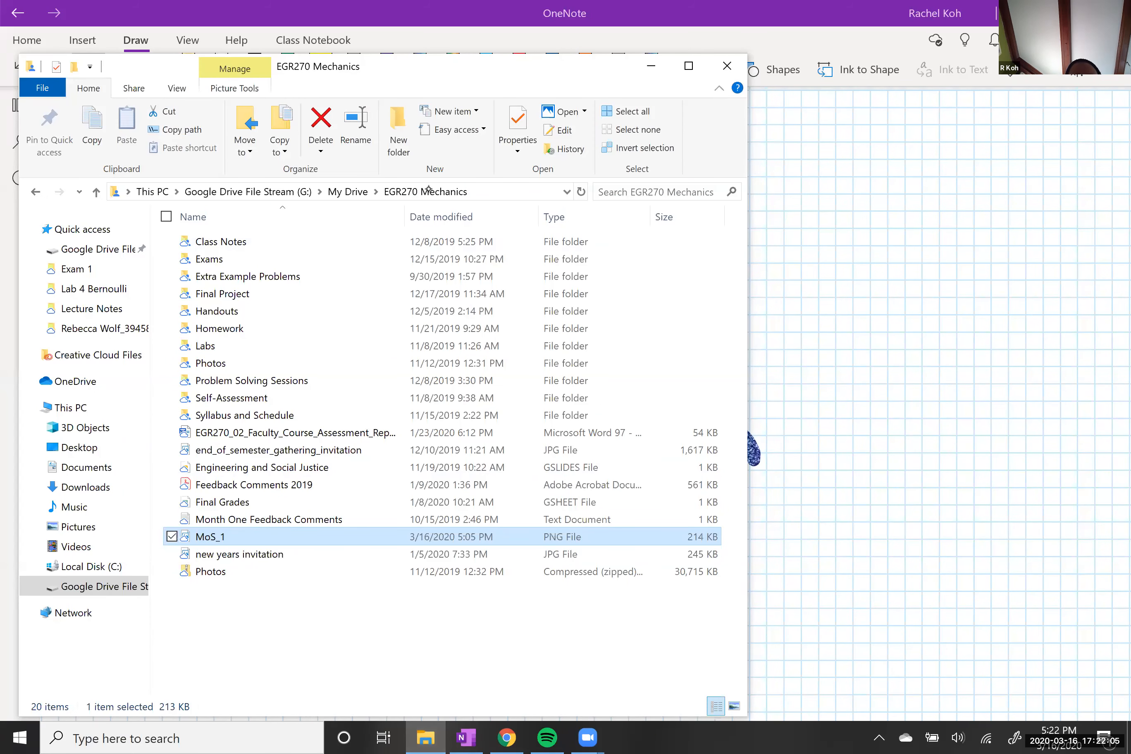
pyautogui.moveTo(203, 538); pyautogui.dragTo(871, 358)
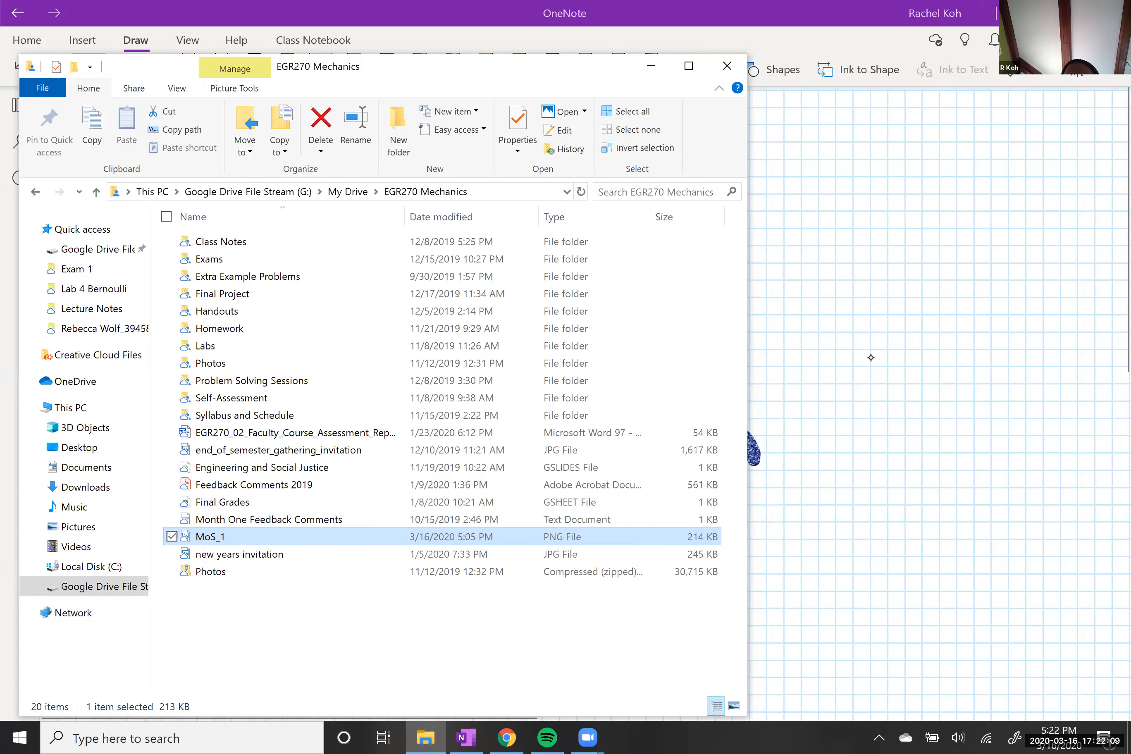
pyautogui.click(1019, 475)
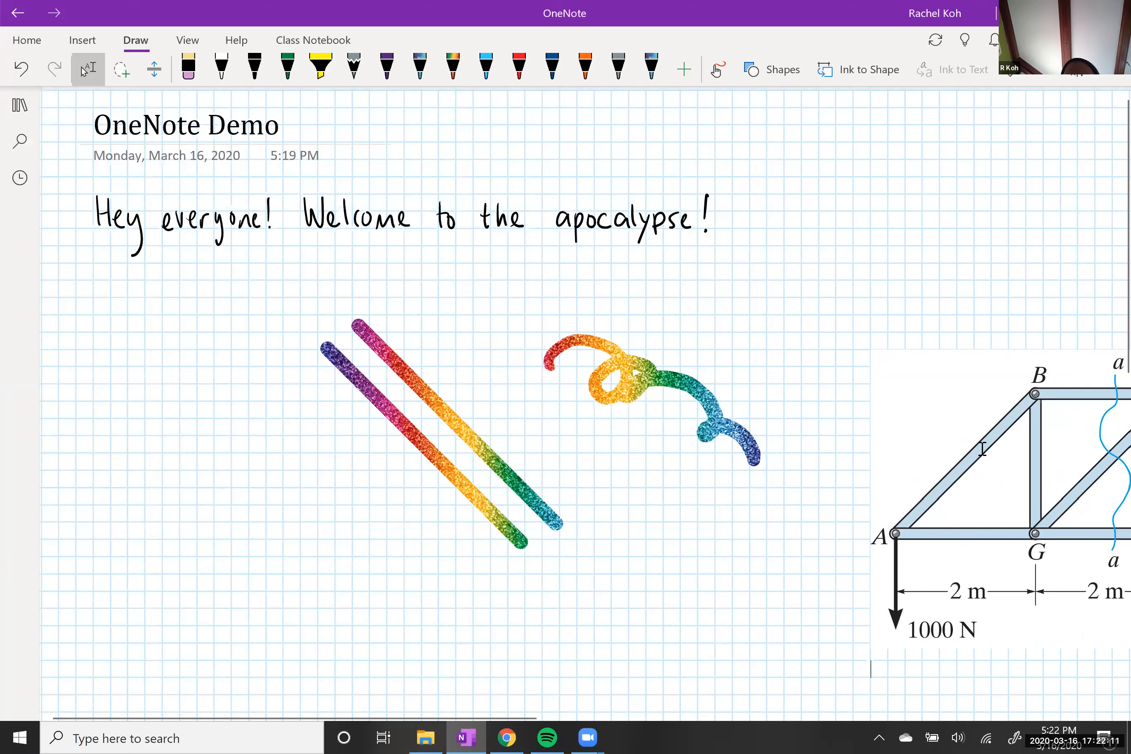
pyautogui.moveTo(1020, 474)
pyautogui.mouseDown()
pyautogui.moveTo(492, 410)
pyautogui.moveTo(288, 416)
pyautogui.moveTo(240, 442)
pyautogui.moveTo(237, 561)
pyautogui.moveTo(235, 391)
pyautogui.moveTo(246, 402)
pyautogui.mouseUp()
pyautogui.click(646, 618)
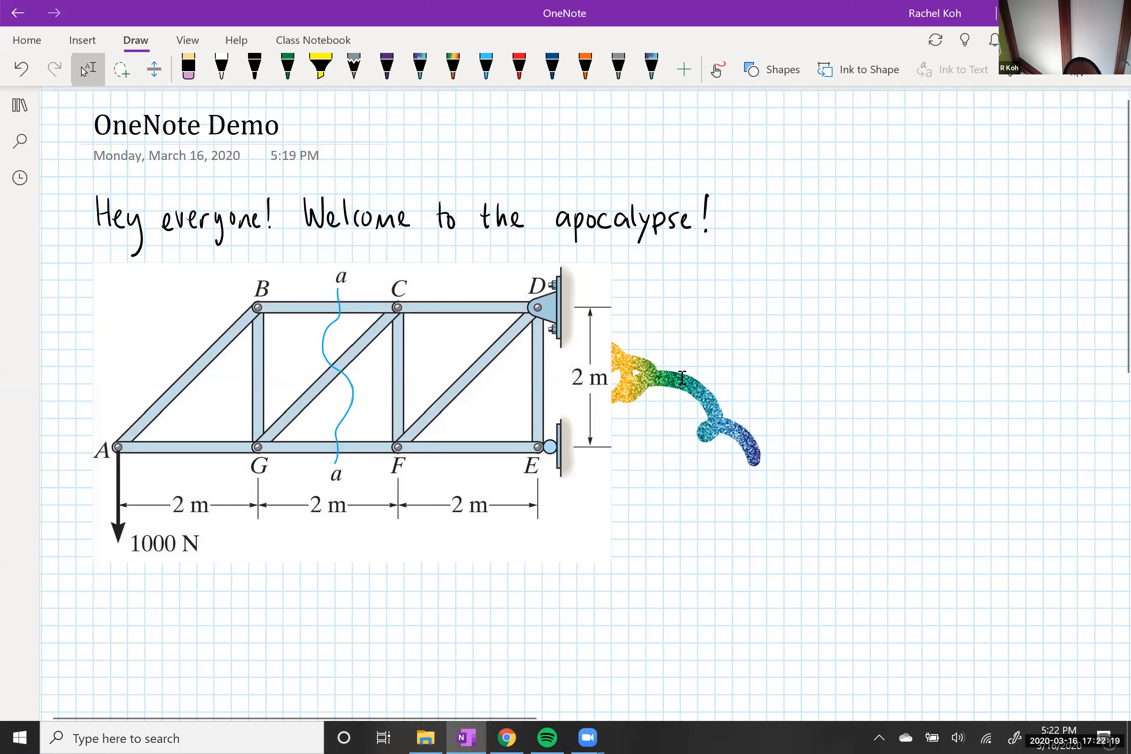
# Step: Delete the rainbow squiggle that sticks out from behind the truss image
pyautogui.click(758, 442)
pyautogui.press('Delete')
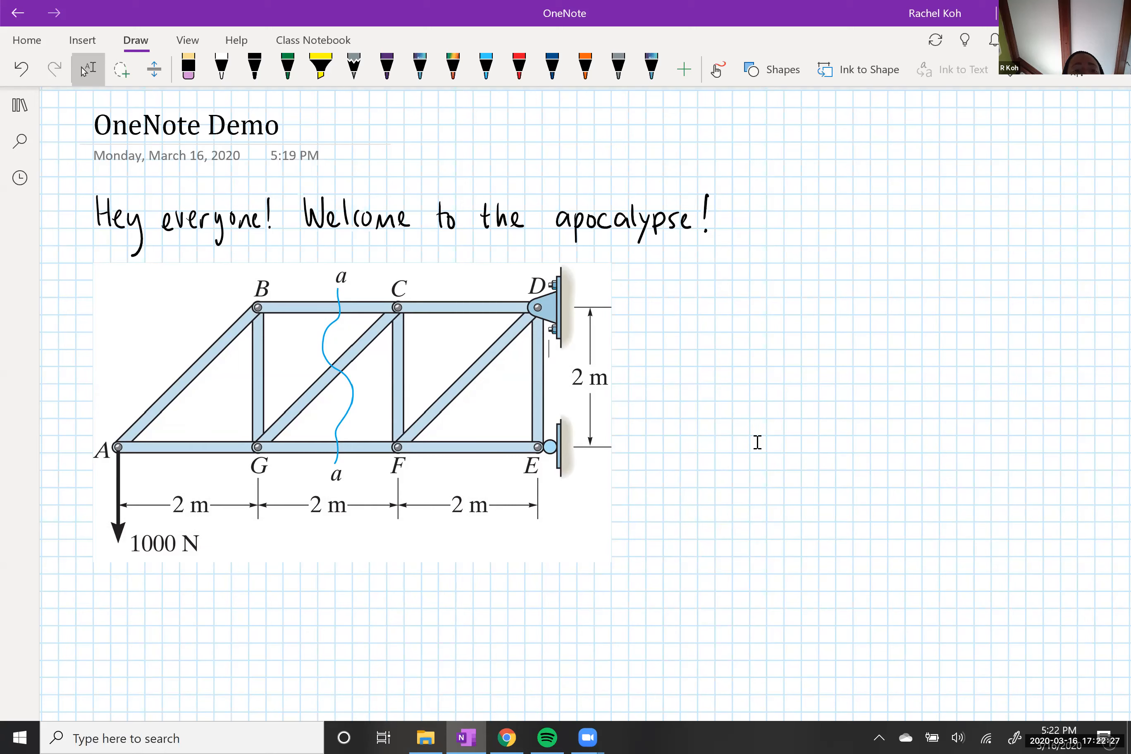
# Step: Bring up the commands for inserting content into the page
pyautogui.click(98, 40)
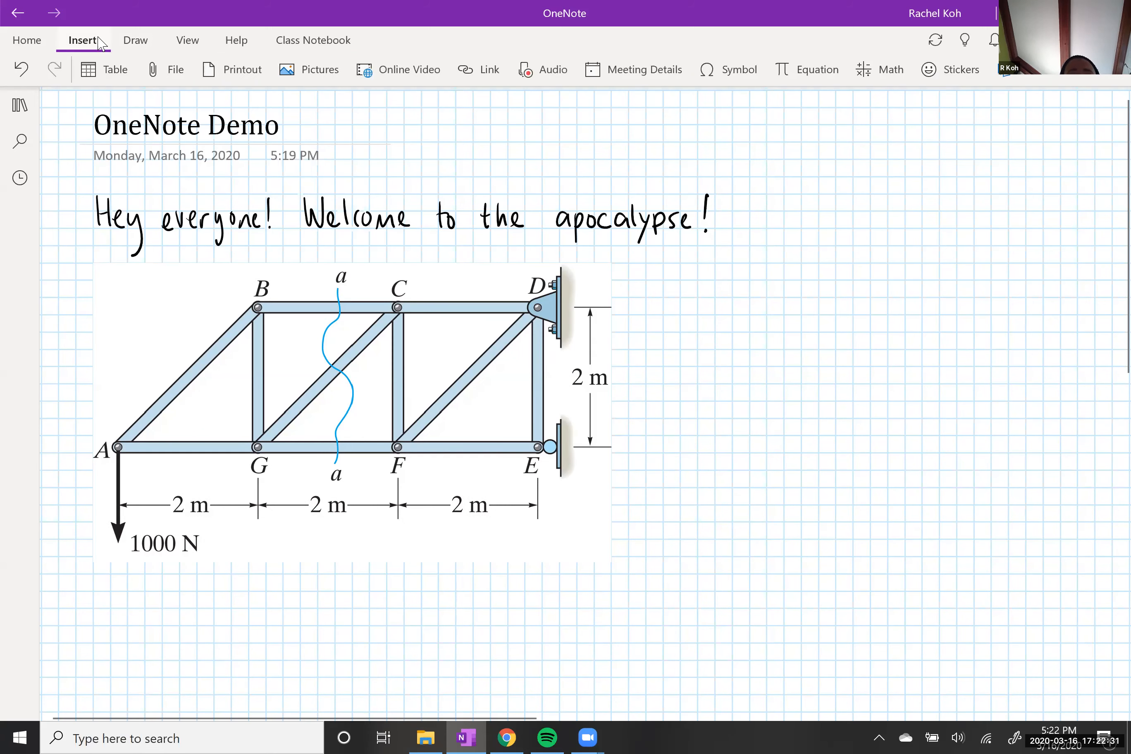